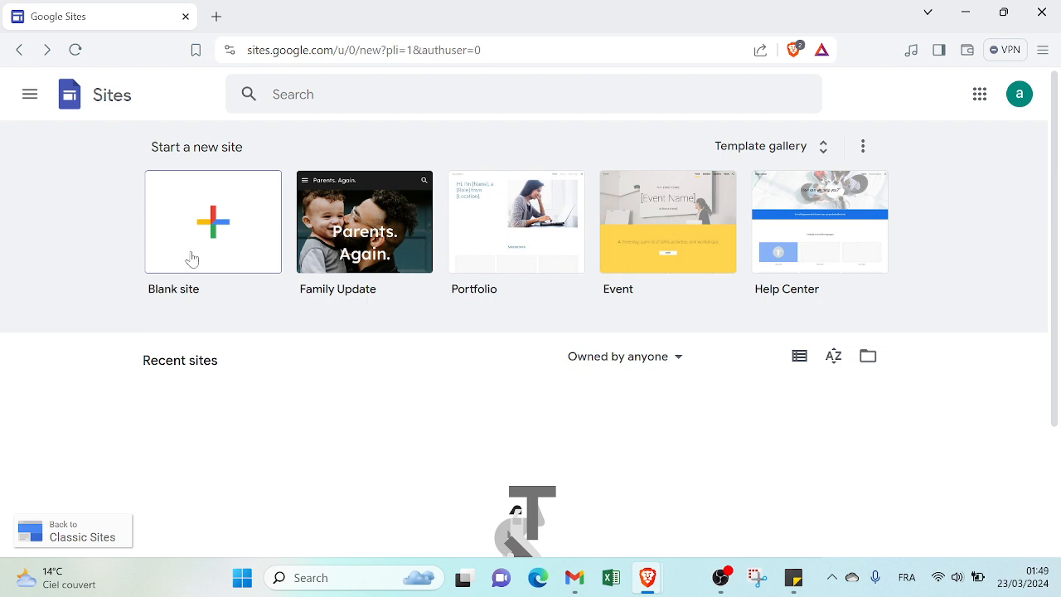
# Create a blank site to see its editor and return to the Sites start page
pyautogui.click(236, 222)
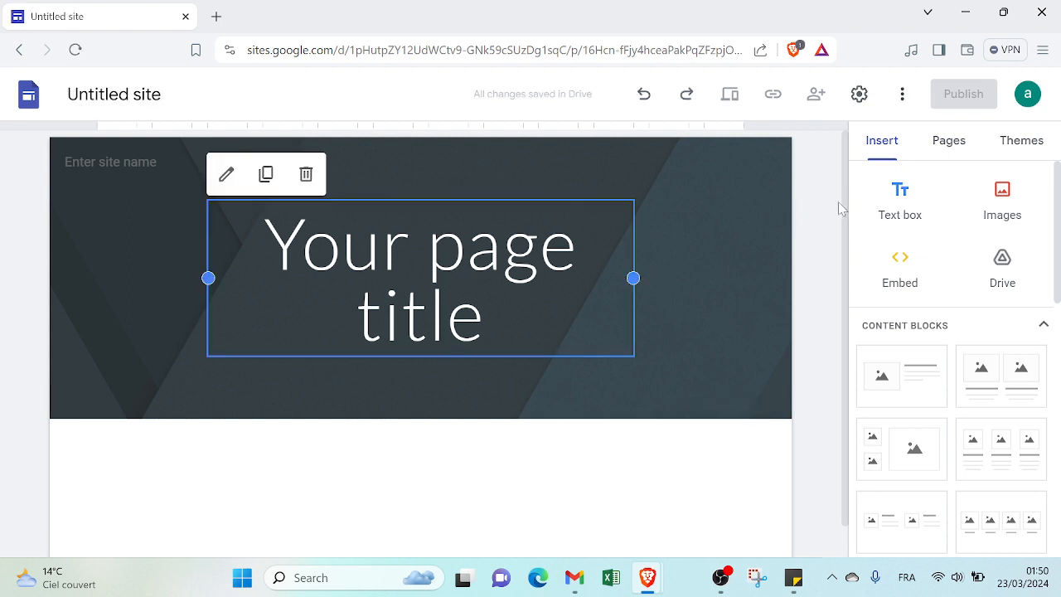
pyautogui.moveTo(847, 205); pyautogui.dragTo(824, 136)
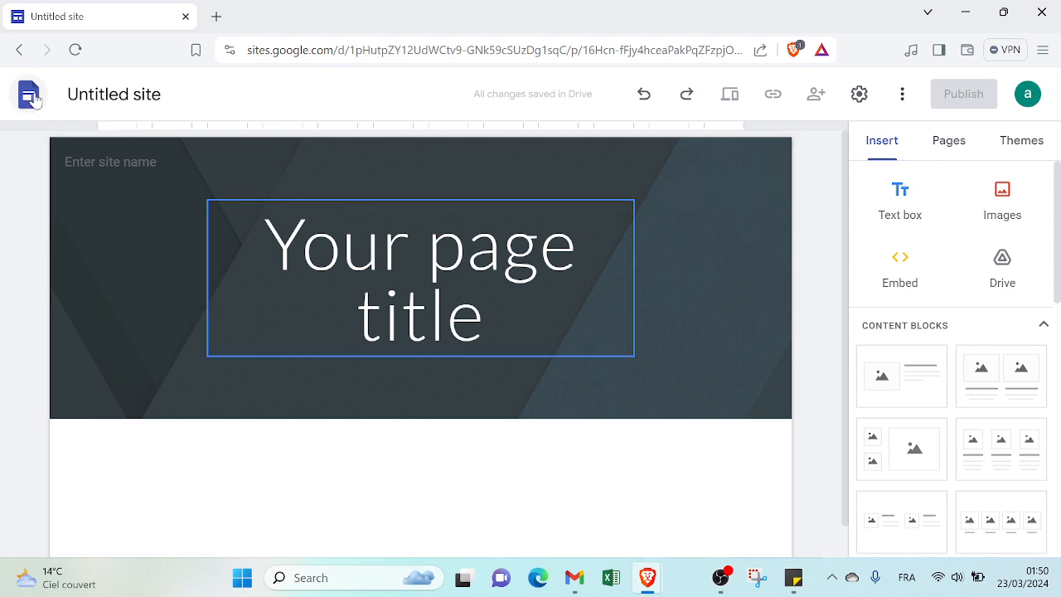
pyautogui.click(19, 51)
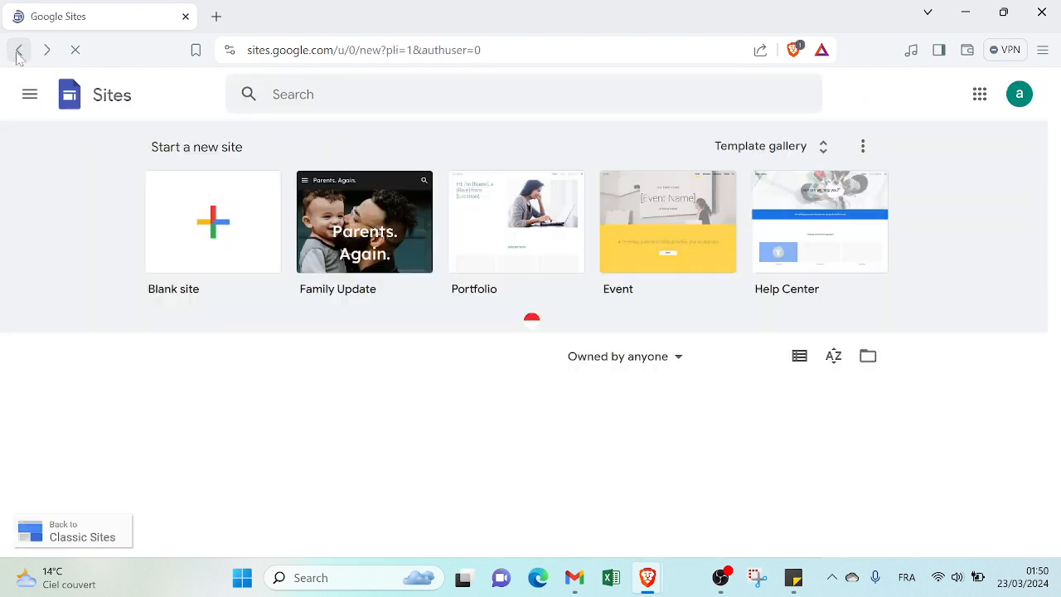
pyautogui.scroll(-2, 249, 208)
pyautogui.scroll(2, 912, 249)
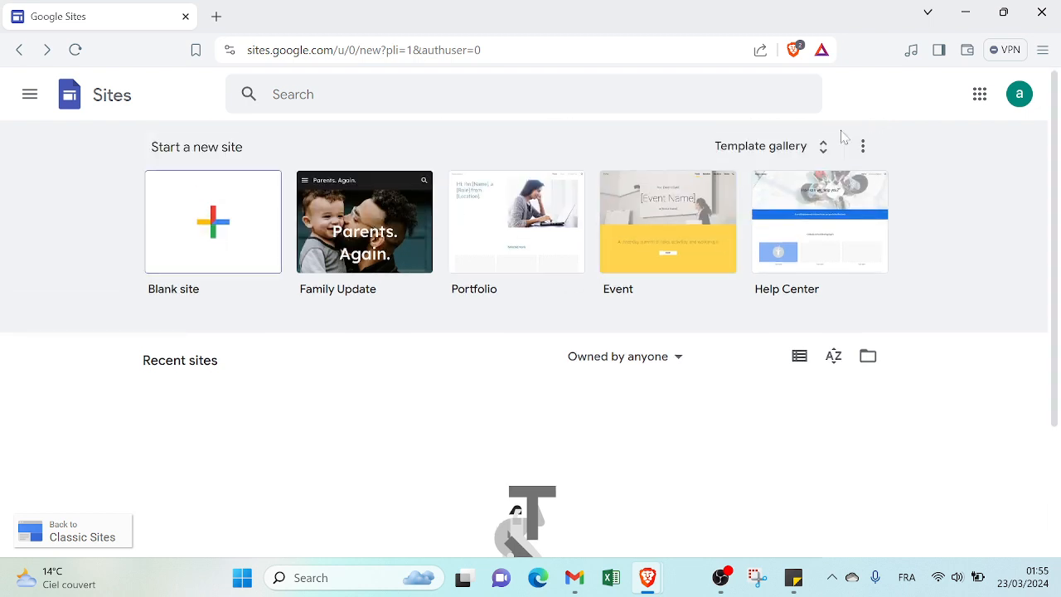
# Open the template gallery and browse the Personal, Work, Small business and Education templates
pyautogui.click(788, 146)
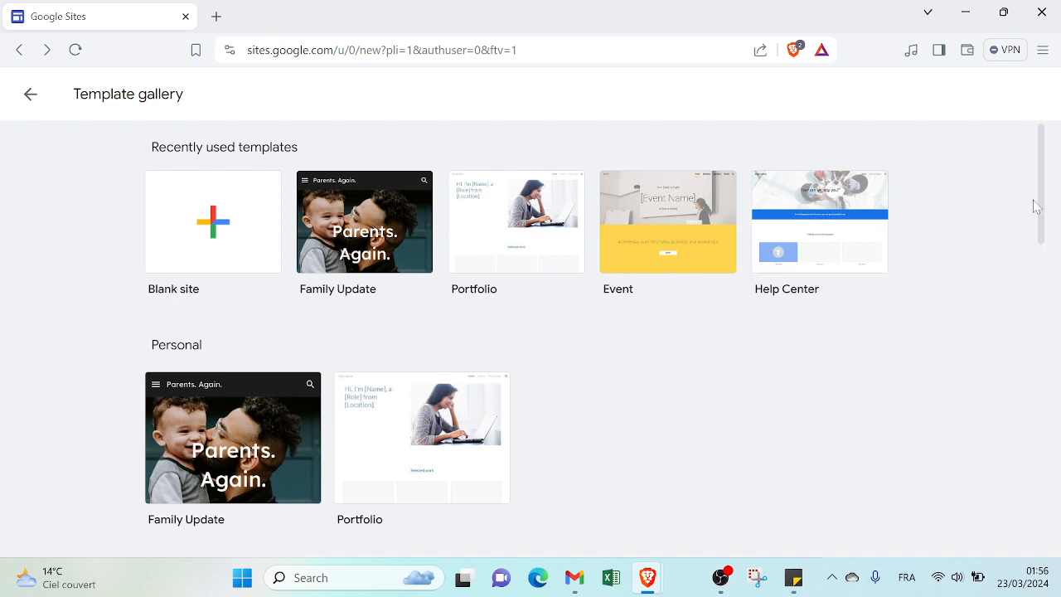
pyautogui.scroll(-3, 1041, 241)
pyautogui.scroll(-2, 1031, 289)
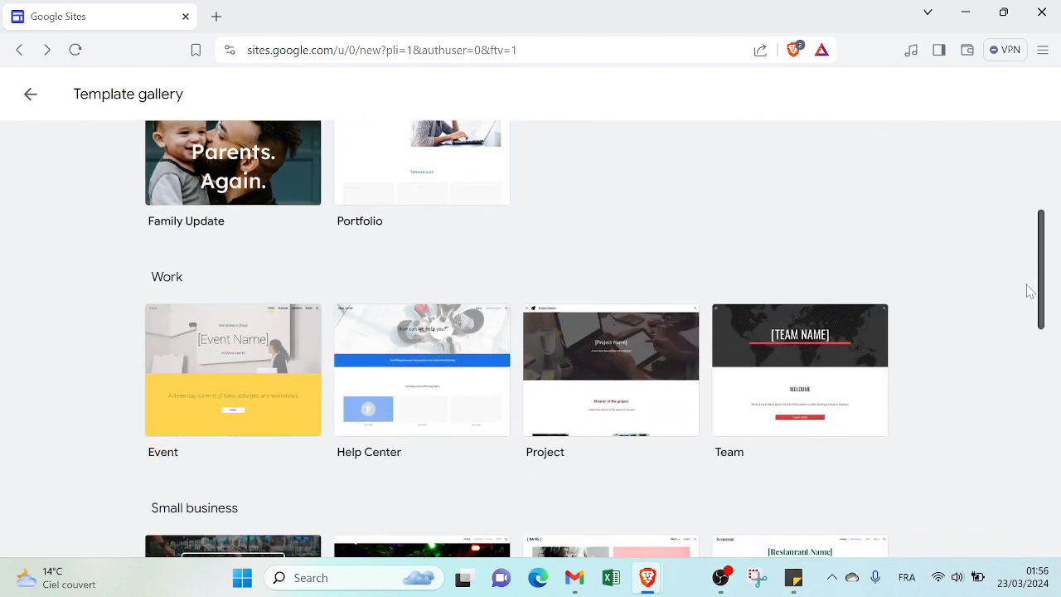
pyautogui.scroll(2, 1005, 303)
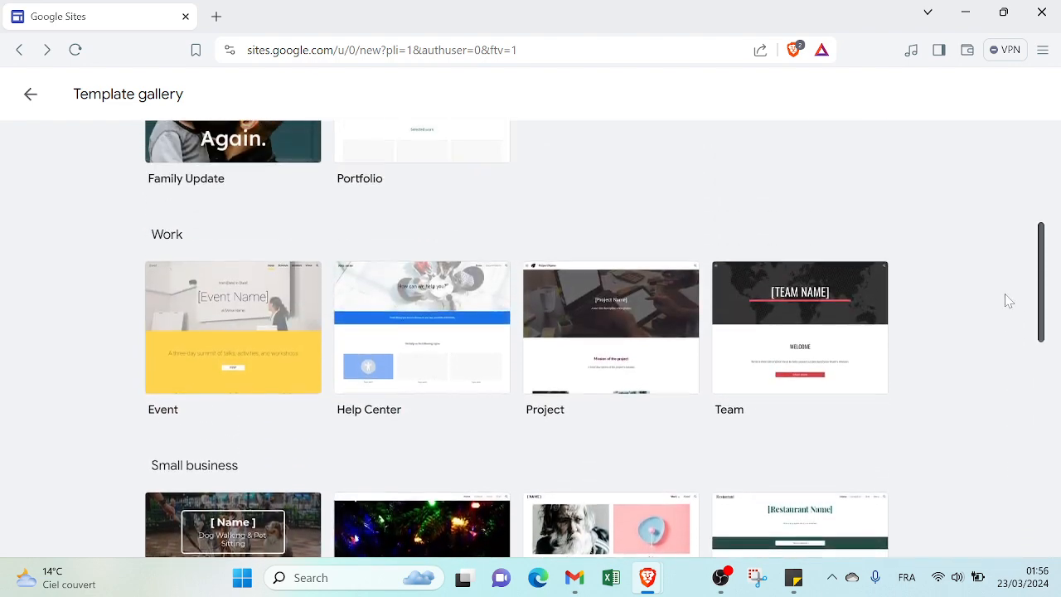
pyautogui.scroll(1, 1005, 267)
pyautogui.scroll(-2, 1010, 269)
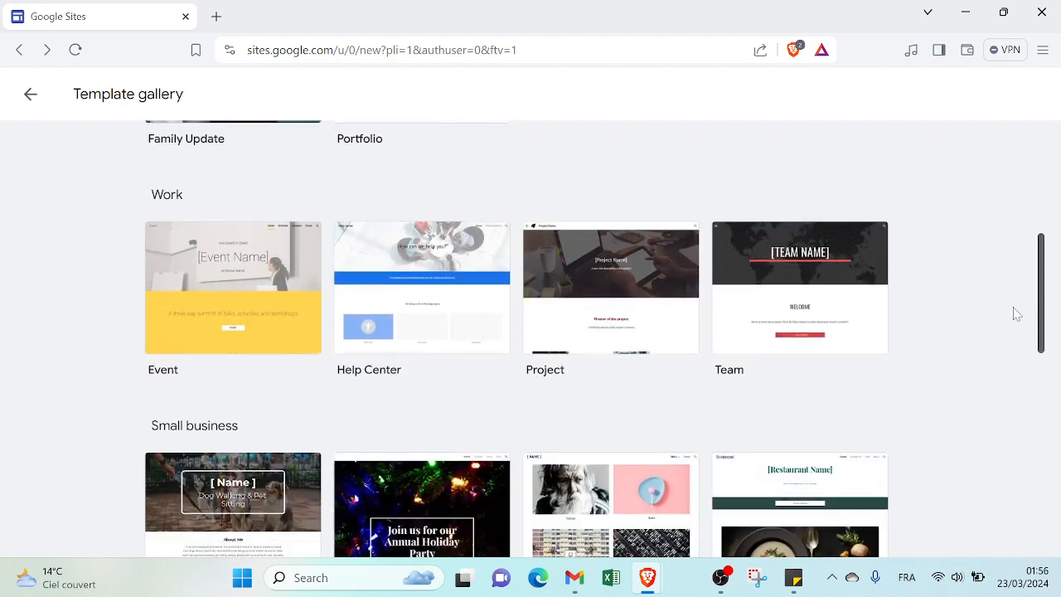
pyautogui.scroll(3, 1011, 268)
pyautogui.scroll(-3, 1004, 251)
pyautogui.scroll(-2, 1024, 365)
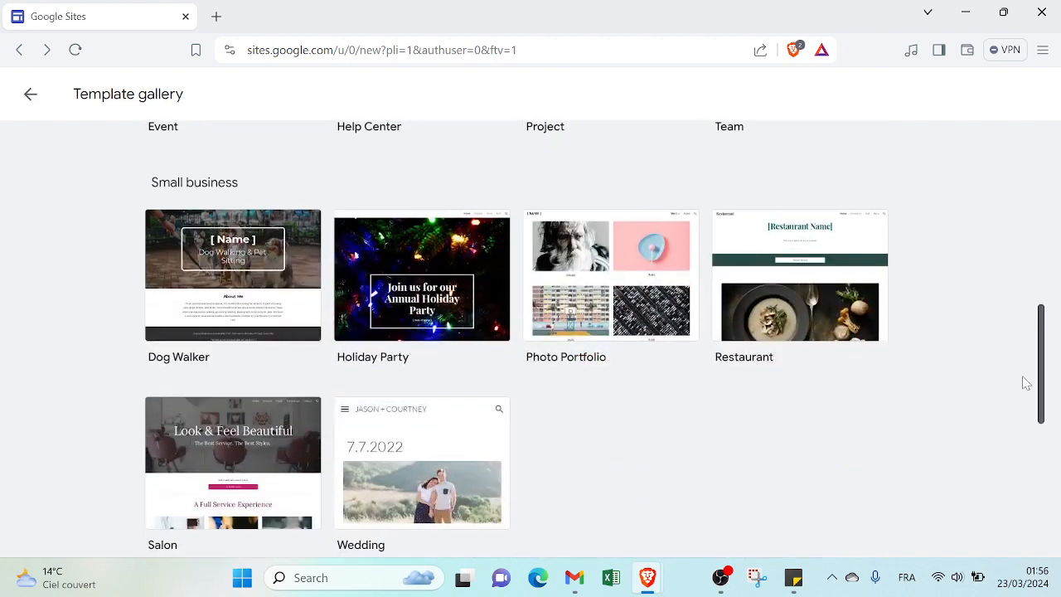
pyautogui.scroll(-2, 1023, 390)
pyautogui.scroll(-4, 1020, 426)
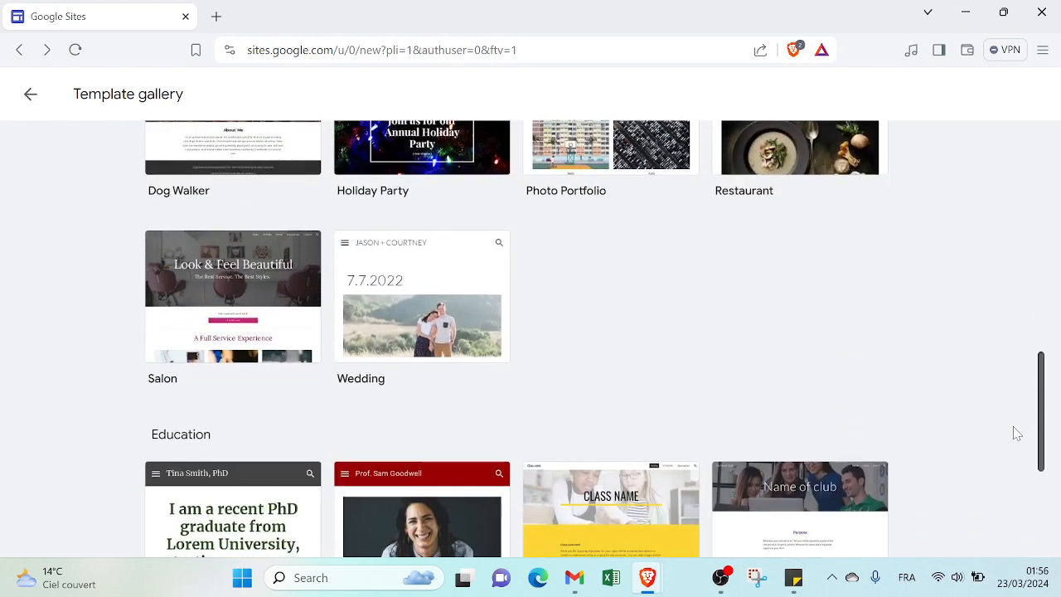
pyautogui.scroll(12, 966, 480)
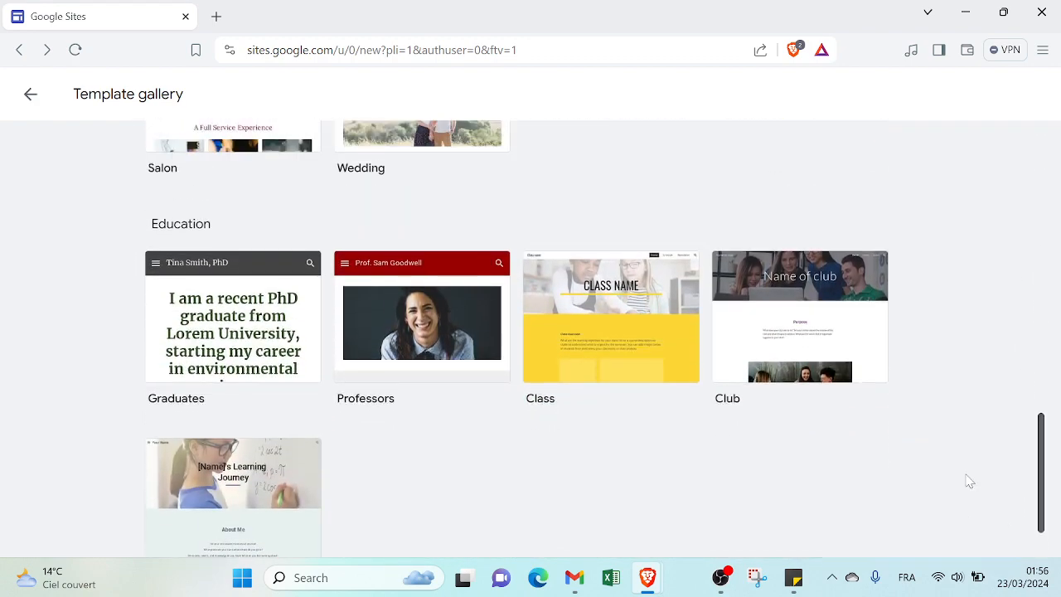
pyautogui.scroll(1, 1035, 216)
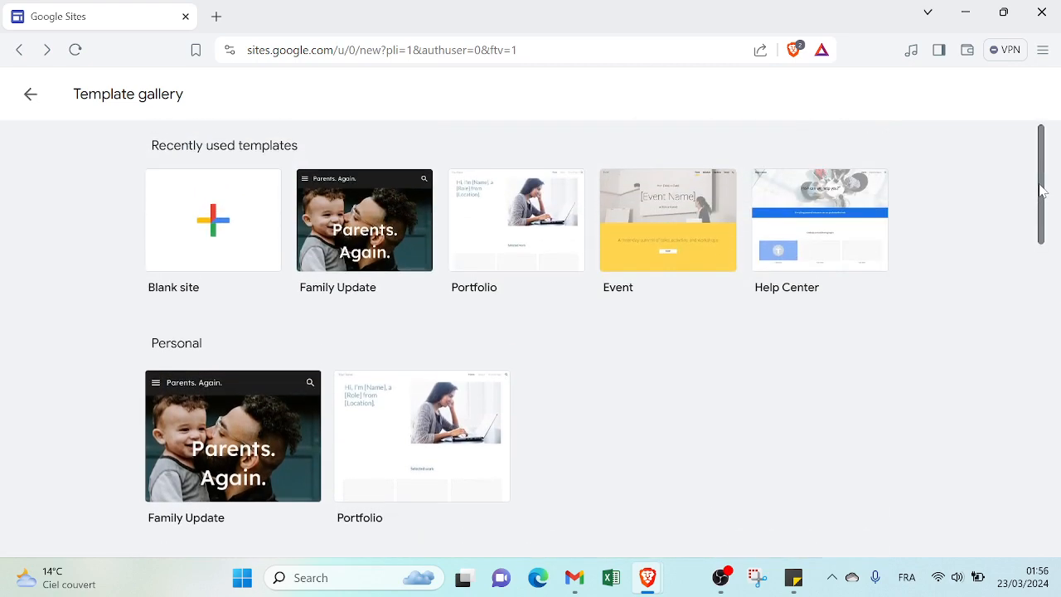
# Create a site from the Family Update template in the Personal category
pyautogui.moveTo(1043, 191); pyautogui.dragTo(996, 254)
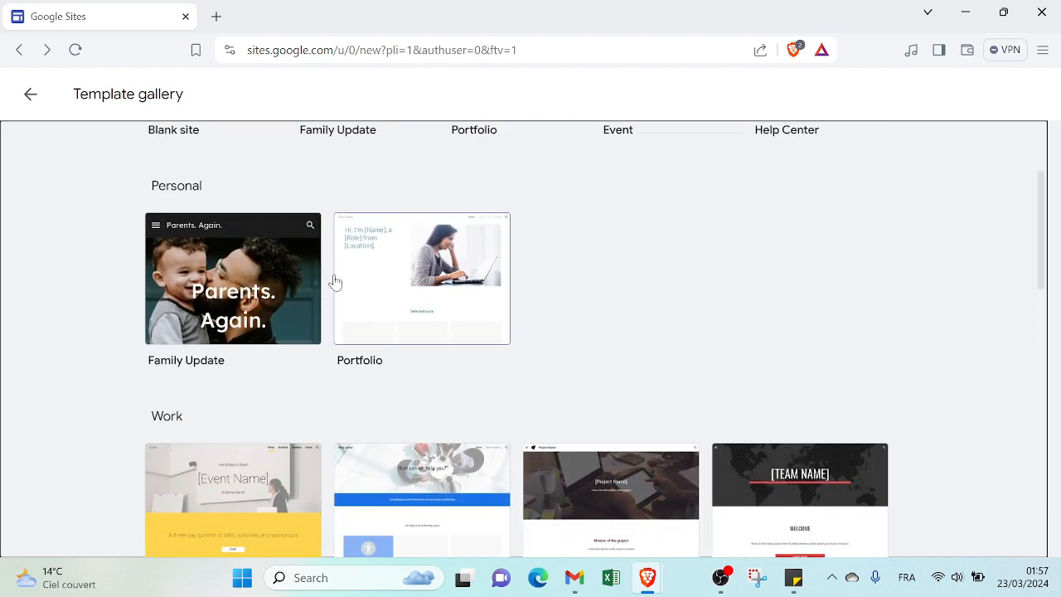
pyautogui.click(268, 276)
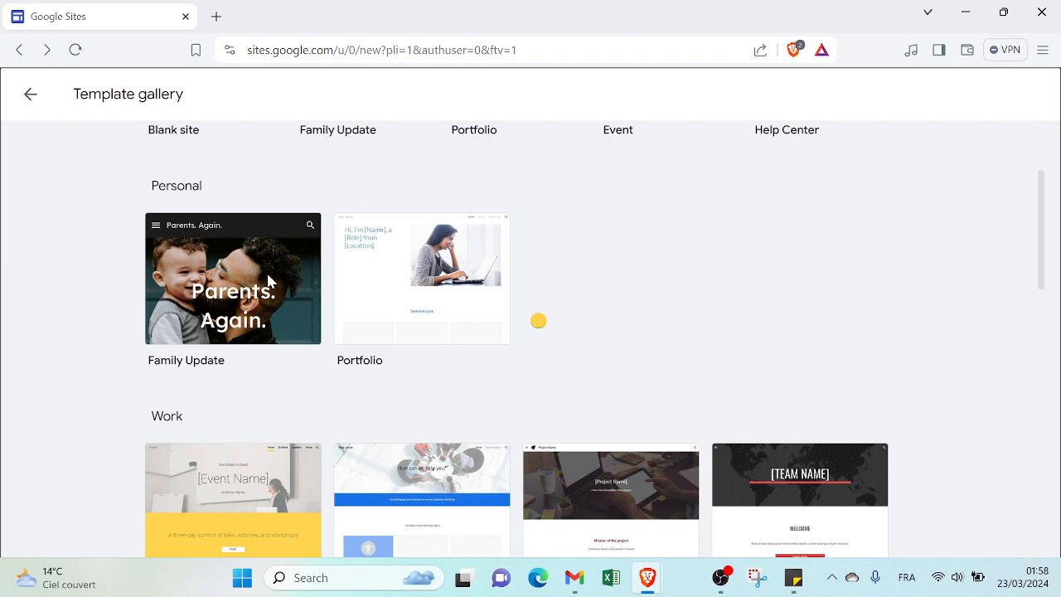
pyautogui.rightClick(537, 320)
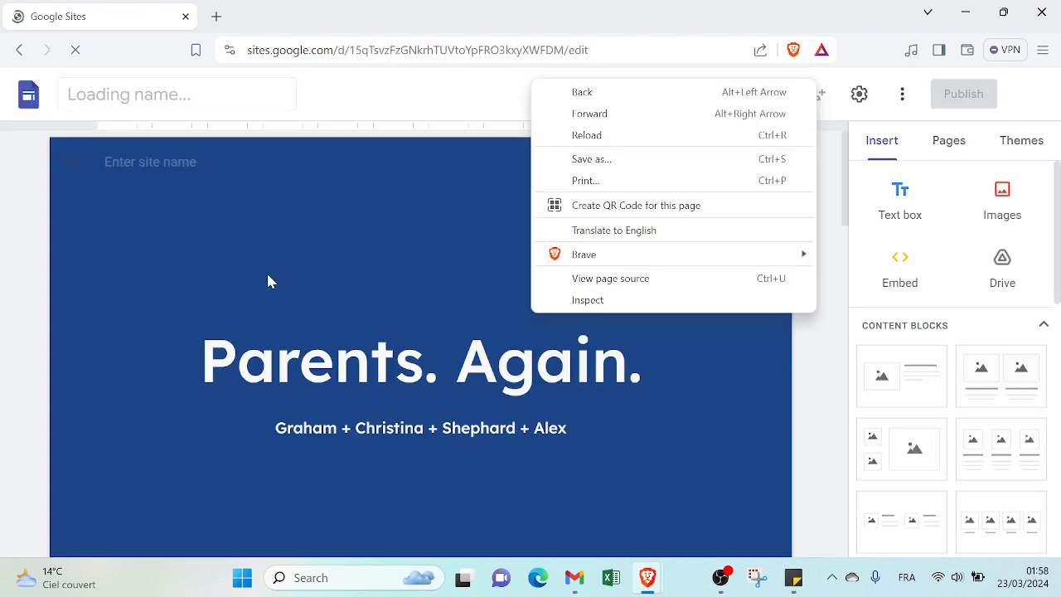
pyautogui.click(414, 256)
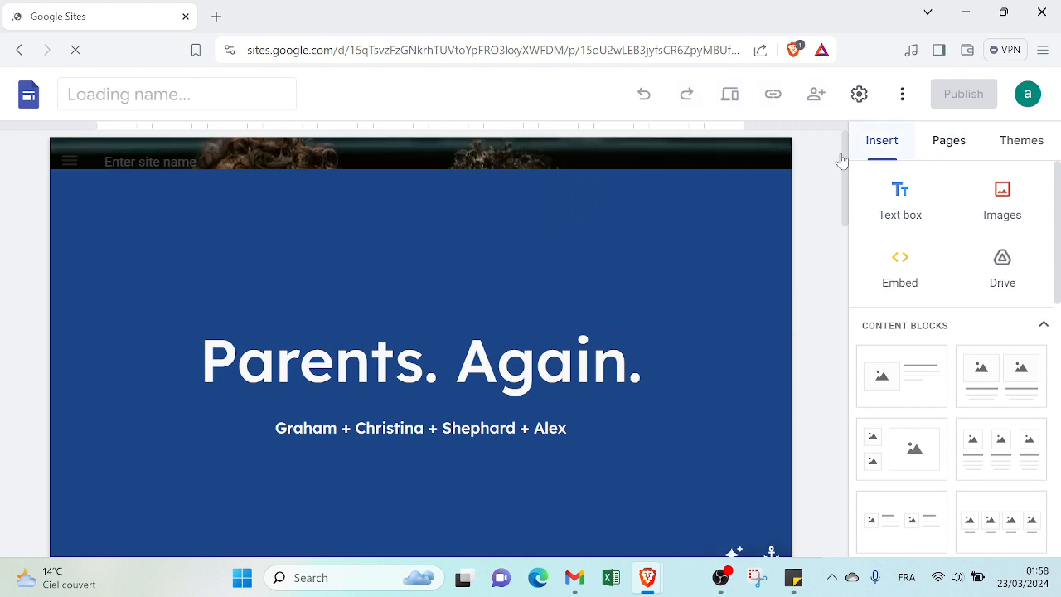
# Look over the top of the template's home page and the content blocks and components available for insertion
pyautogui.moveTo(848, 166); pyautogui.dragTo(847, 190)
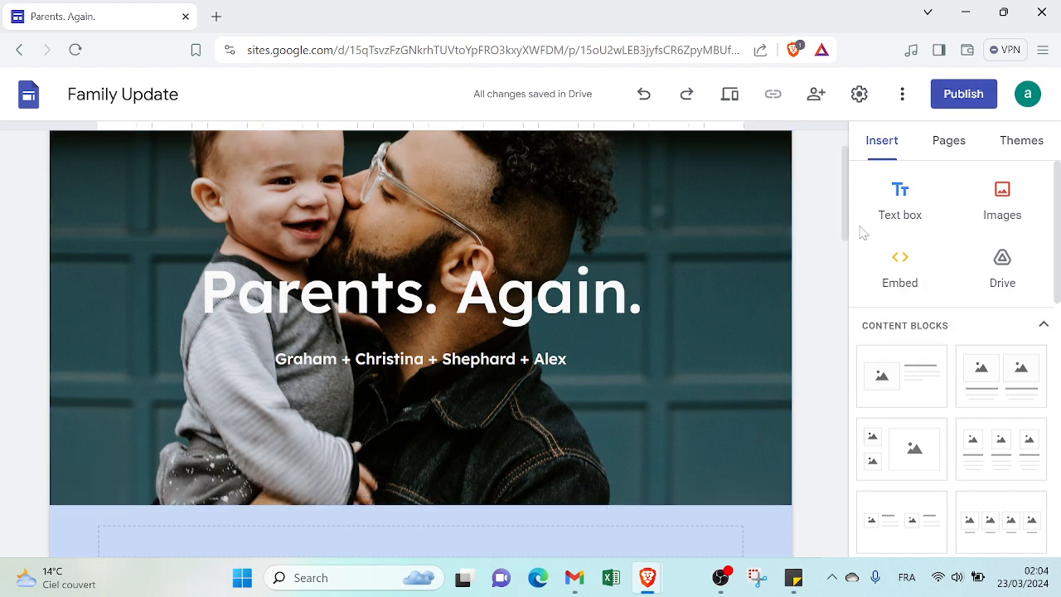
pyautogui.moveTo(845, 226); pyautogui.dragTo(869, 194)
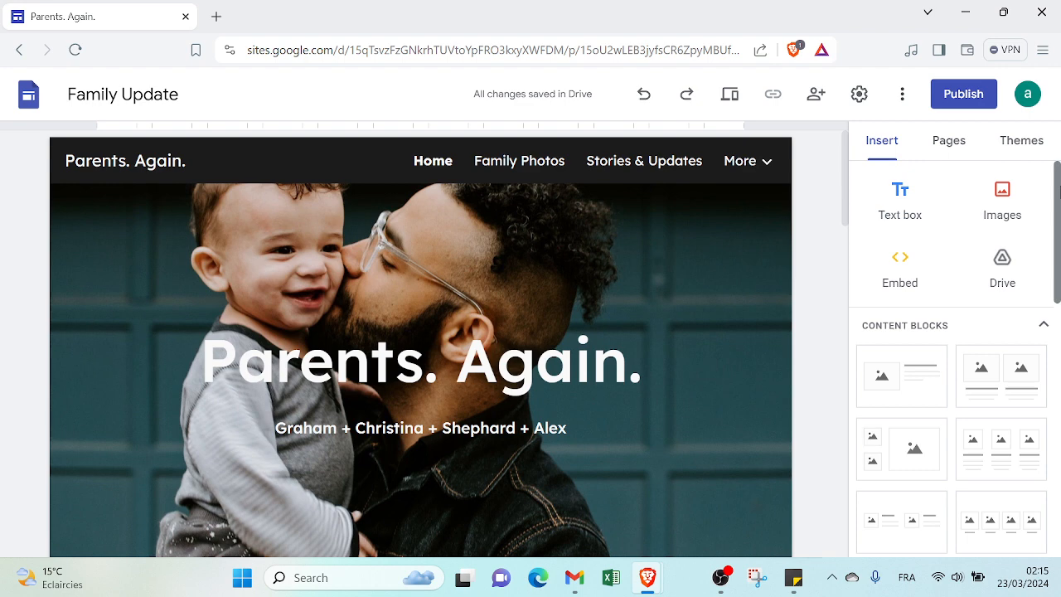
pyautogui.moveTo(1059, 190); pyautogui.dragTo(1042, 308)
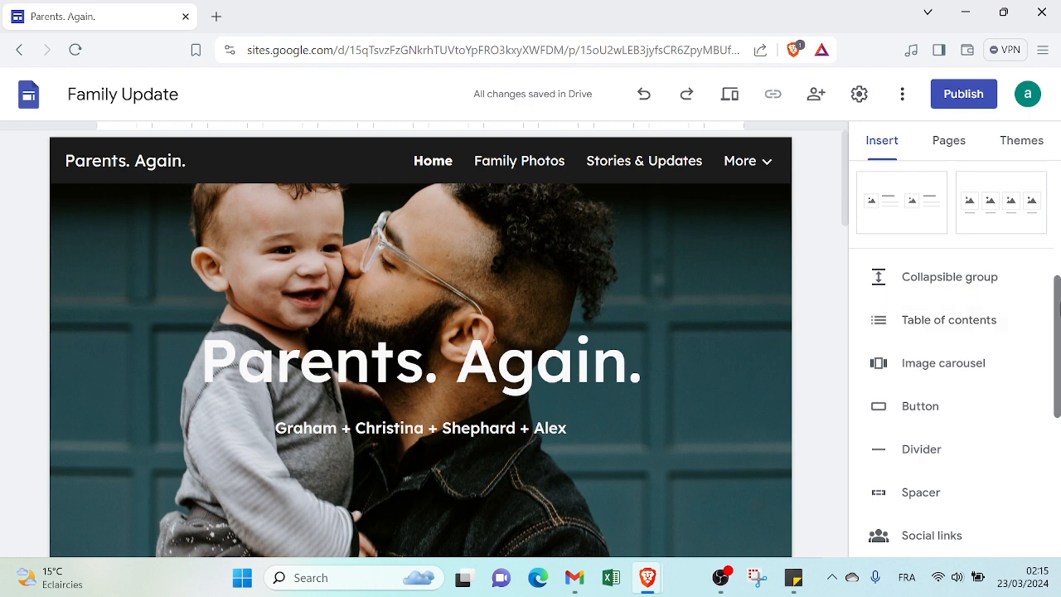
pyautogui.moveTo(1060, 307); pyautogui.dragTo(1056, 193)
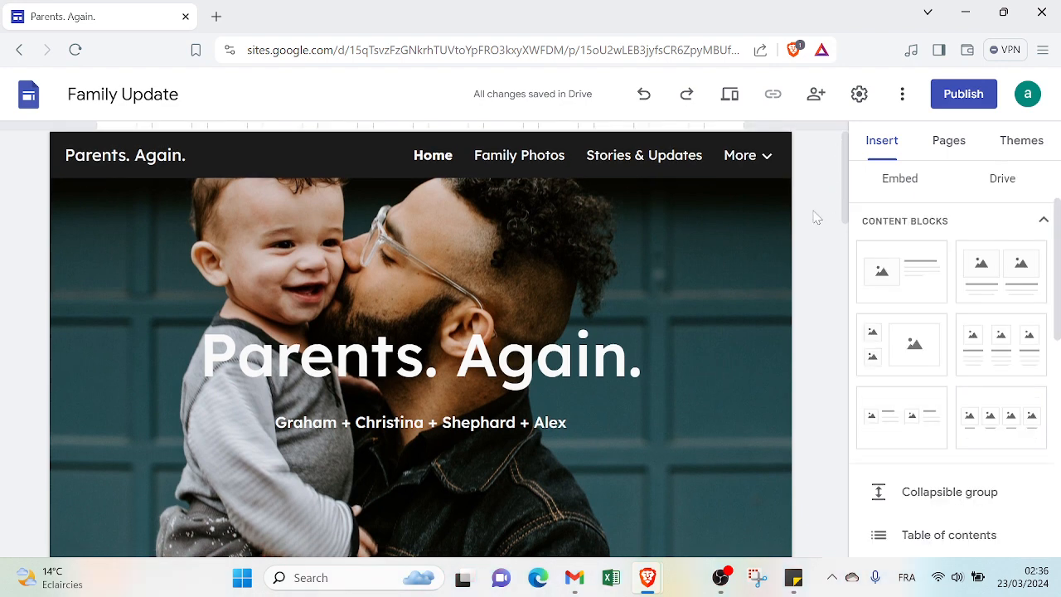
# Insert the content block with two side-by-side captioned images below the "Two Kids. One Wild Time." section
pyautogui.moveTo(845, 207); pyautogui.dragTo(829, 307)
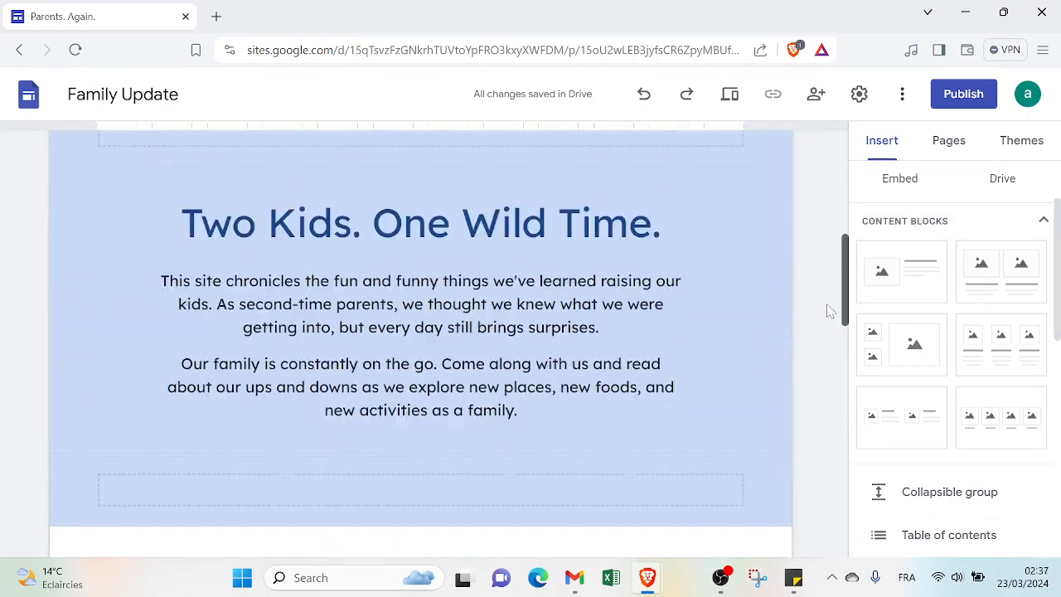
pyautogui.click(641, 375)
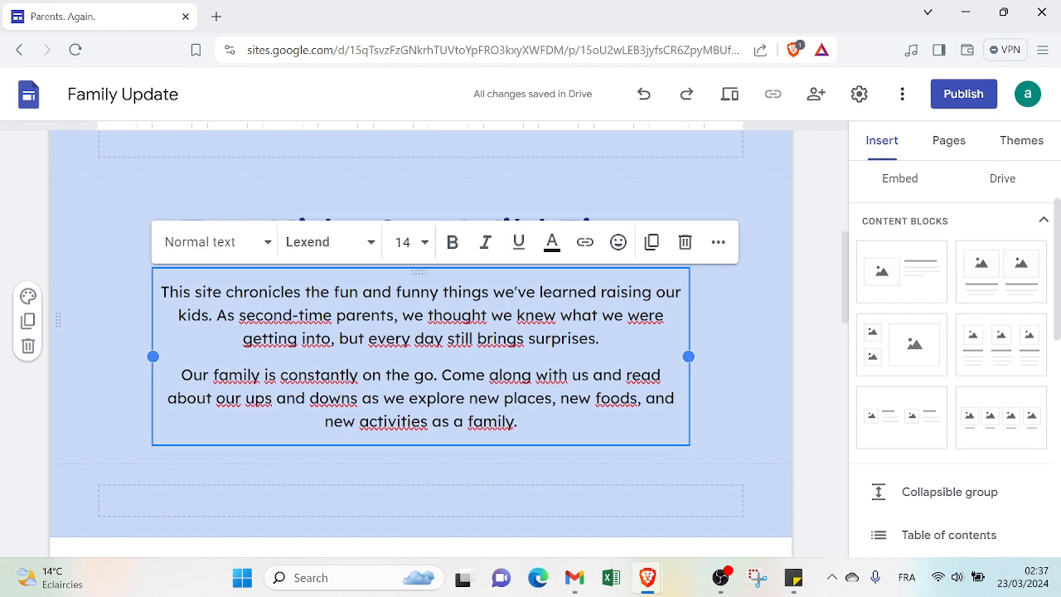
pyautogui.moveTo(846, 278); pyautogui.dragTo(848, 292)
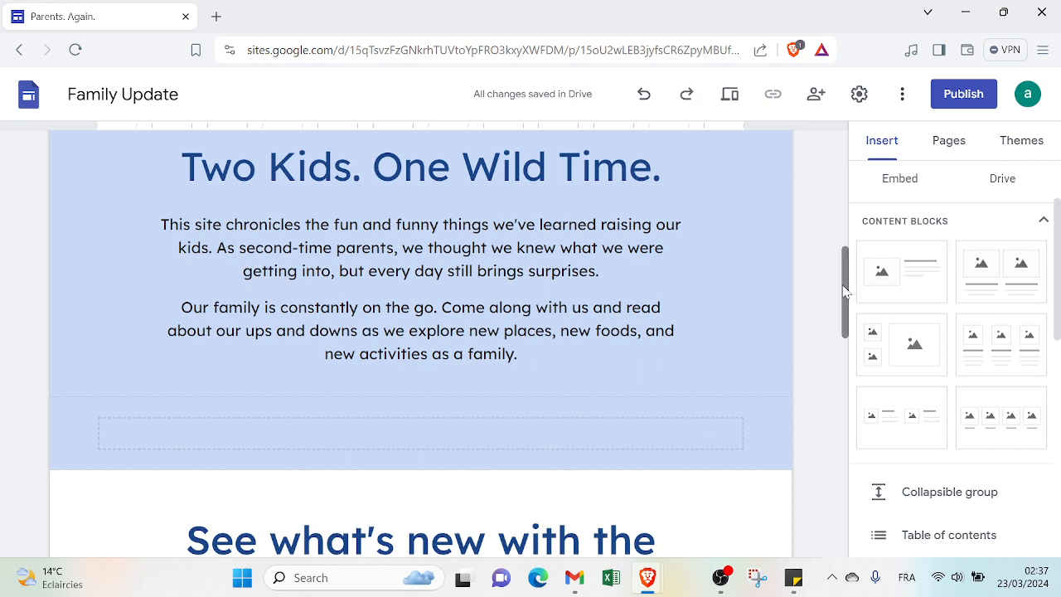
pyautogui.moveTo(846, 289); pyautogui.dragTo(848, 308)
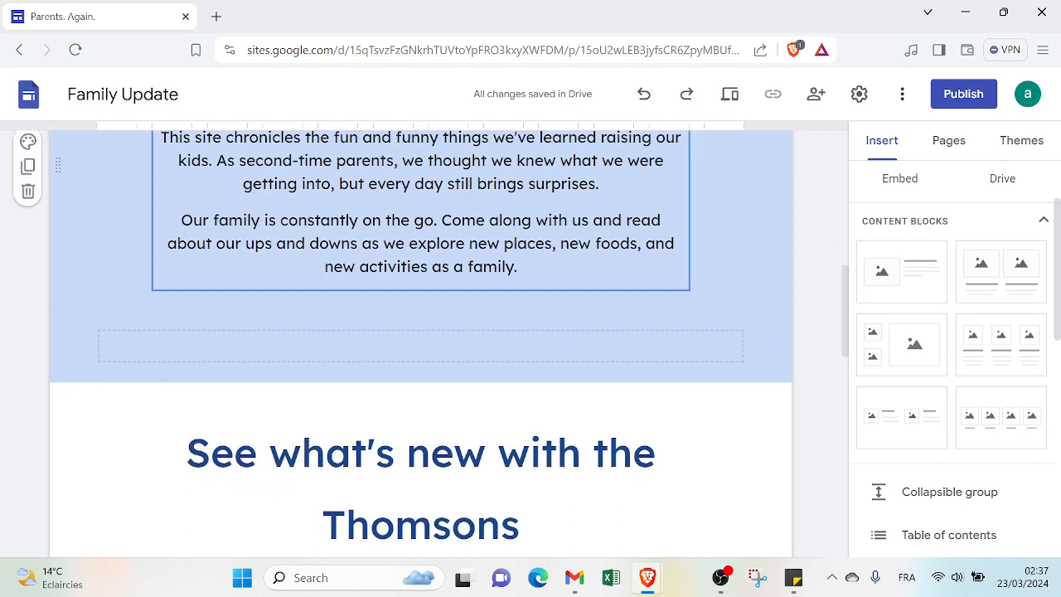
pyautogui.click(560, 243)
pyautogui.click(469, 336)
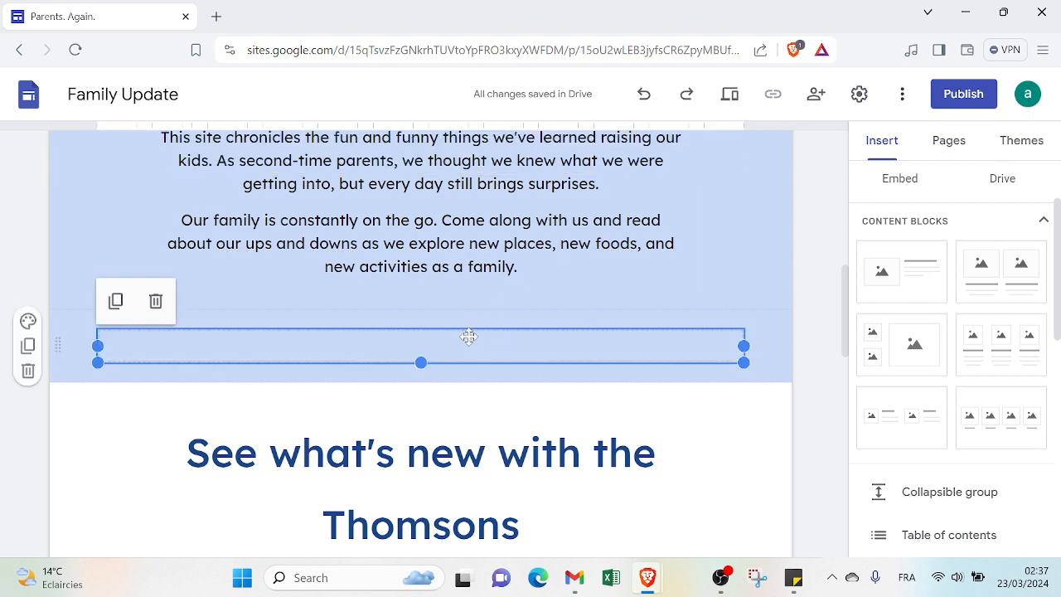
pyautogui.click(1009, 282)
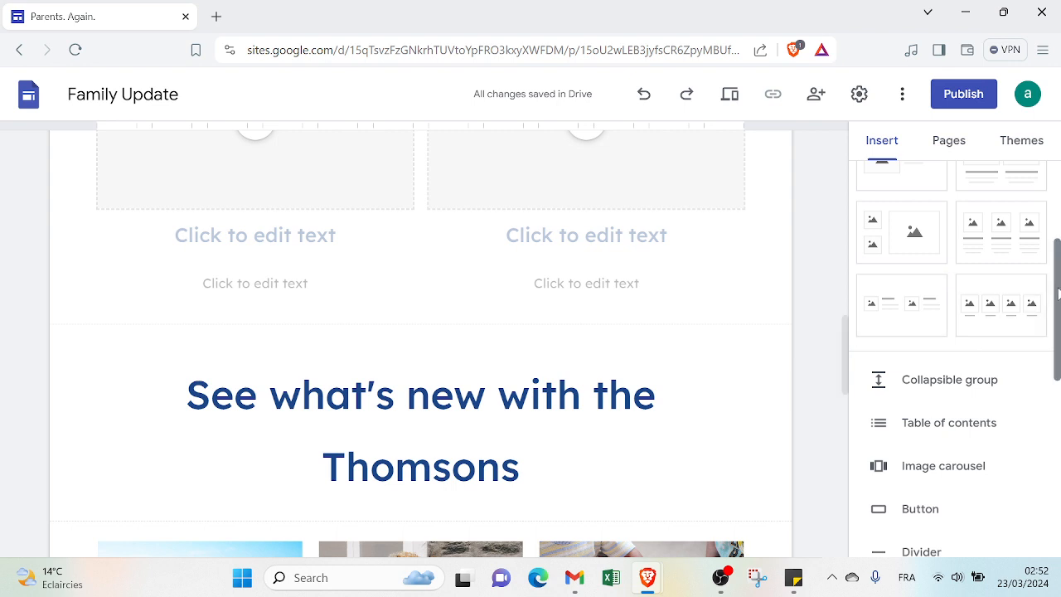
# Review the insertable components from Collapsible group to Sheets, the site's page list and the available themes
pyautogui.scroll(-1, 1056, 305)
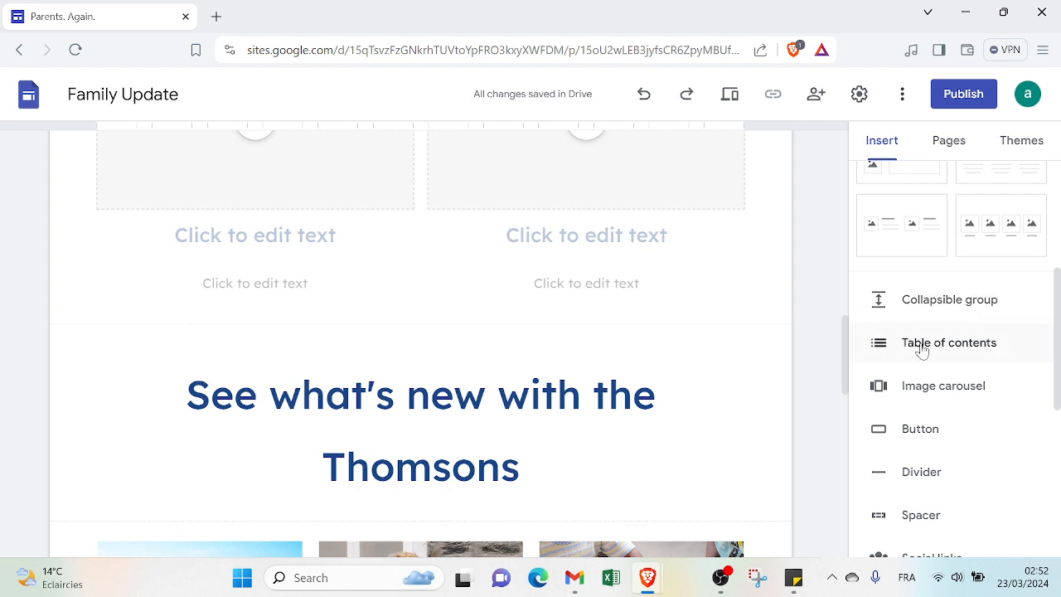
pyautogui.moveTo(1059, 355); pyautogui.dragTo(1058, 385)
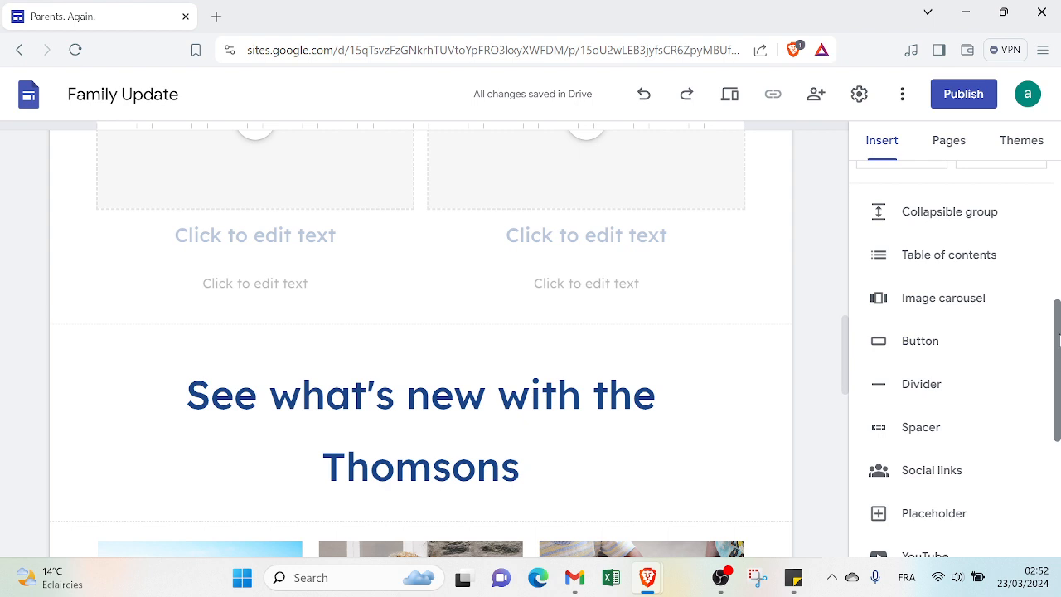
pyautogui.moveTo(1060, 340); pyautogui.dragTo(1058, 429)
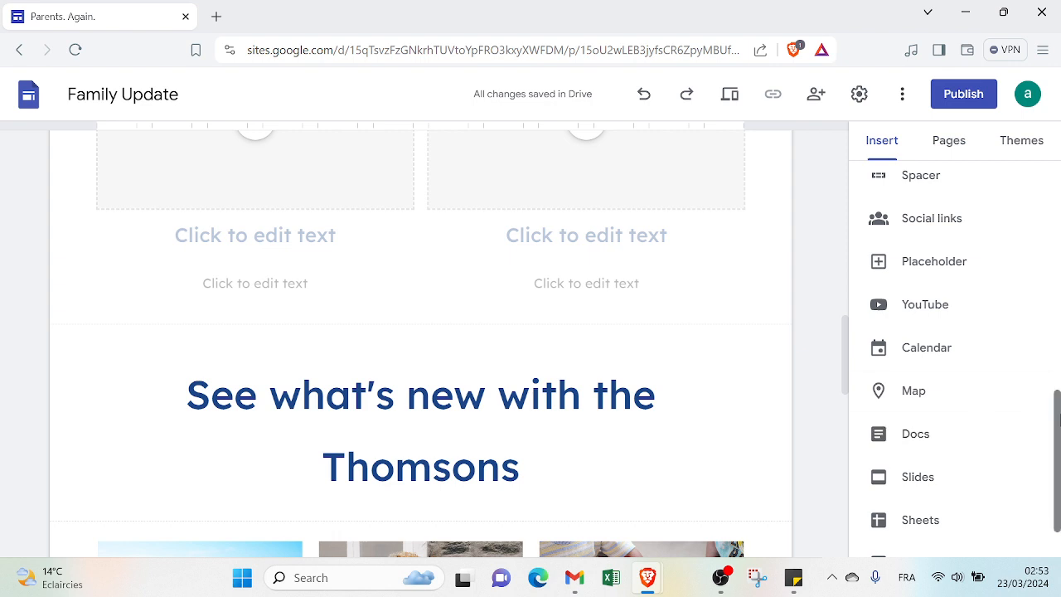
pyautogui.scroll(10, 929, 290)
pyautogui.click(959, 137)
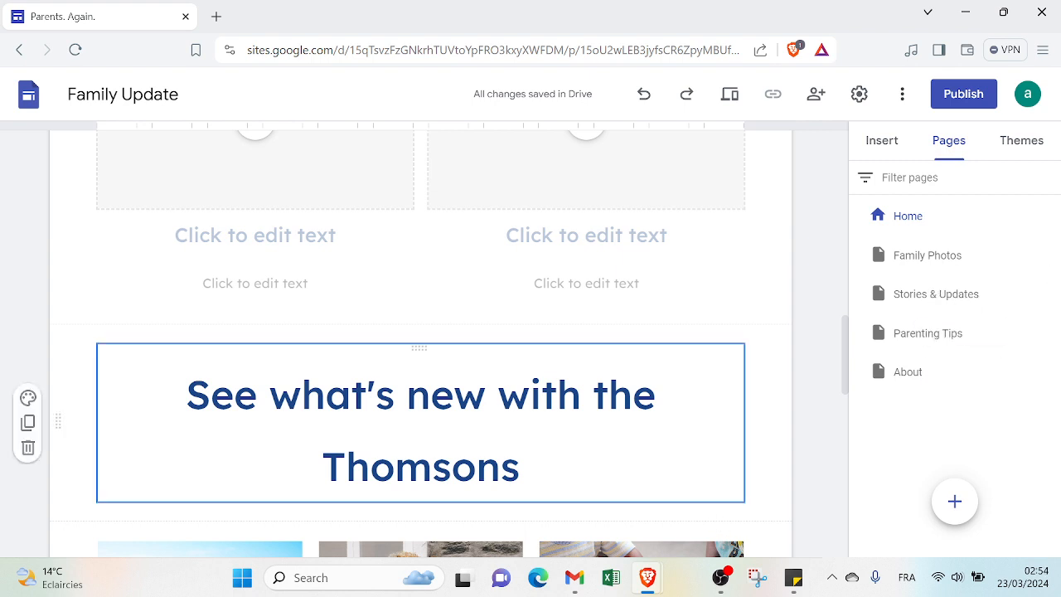
pyautogui.click(1013, 152)
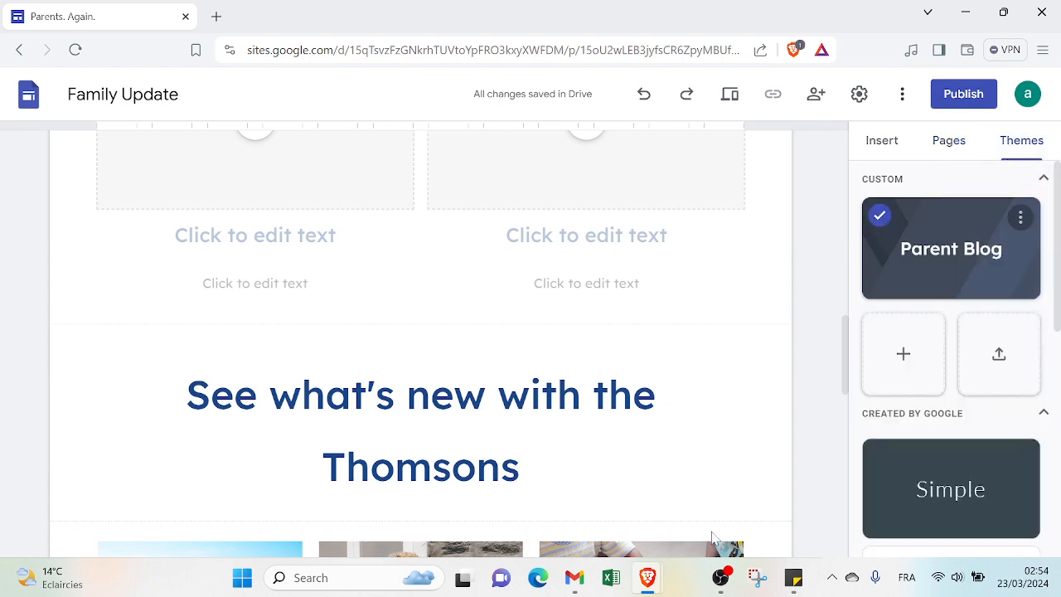
pyautogui.moveTo(712, 583)
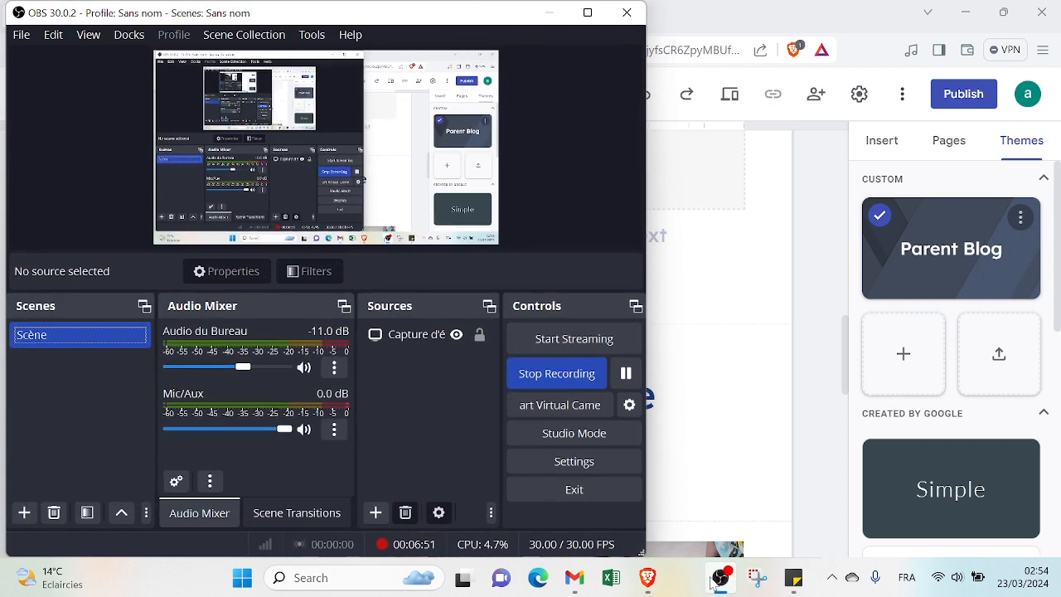
pyautogui.click(719, 578)
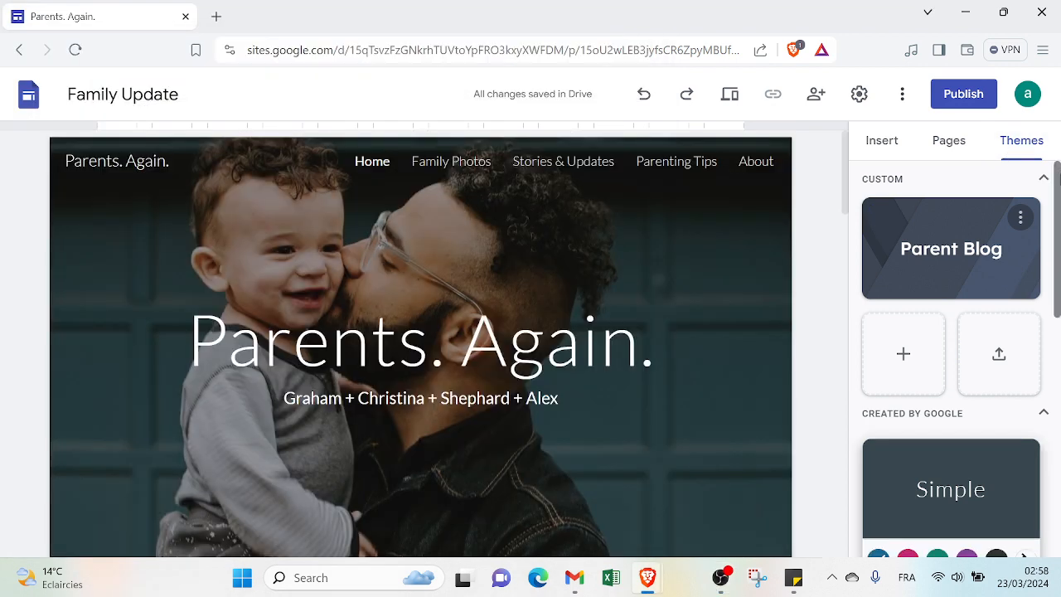
# Try the Aristotle theme on the site and switch it to the Diplomat theme
pyautogui.moveTo(1058, 189); pyautogui.dragTo(1058, 311)
pyautogui.click(984, 390)
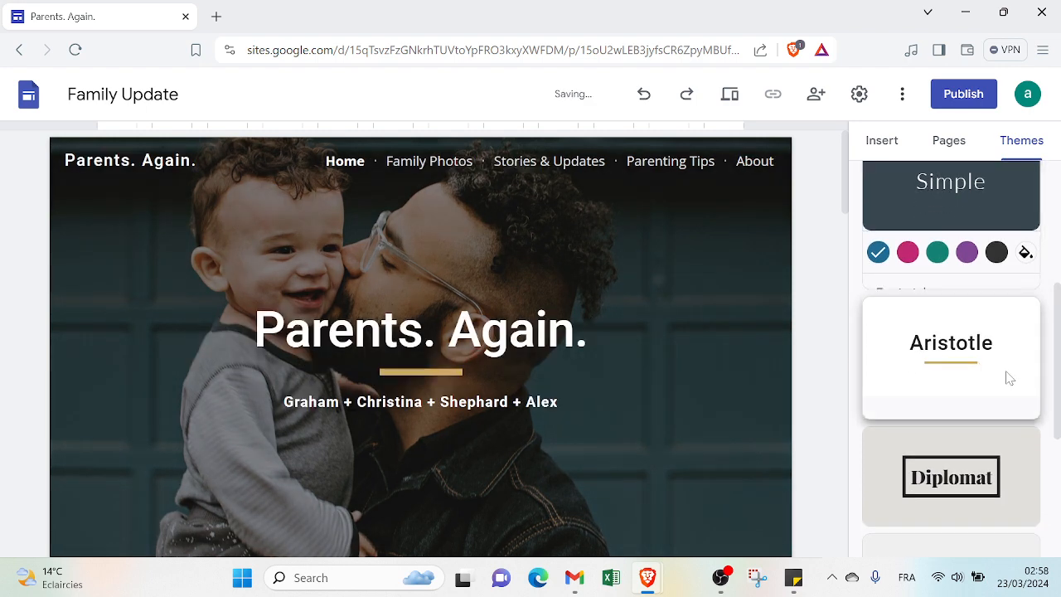
pyautogui.click(977, 499)
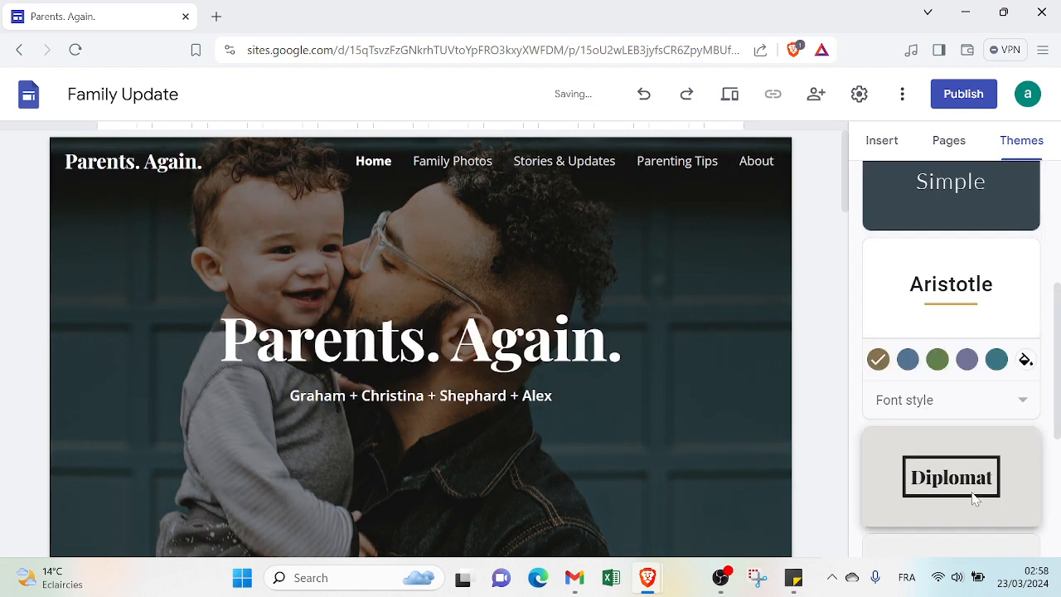
pyautogui.moveTo(1059, 404); pyautogui.dragTo(1057, 448)
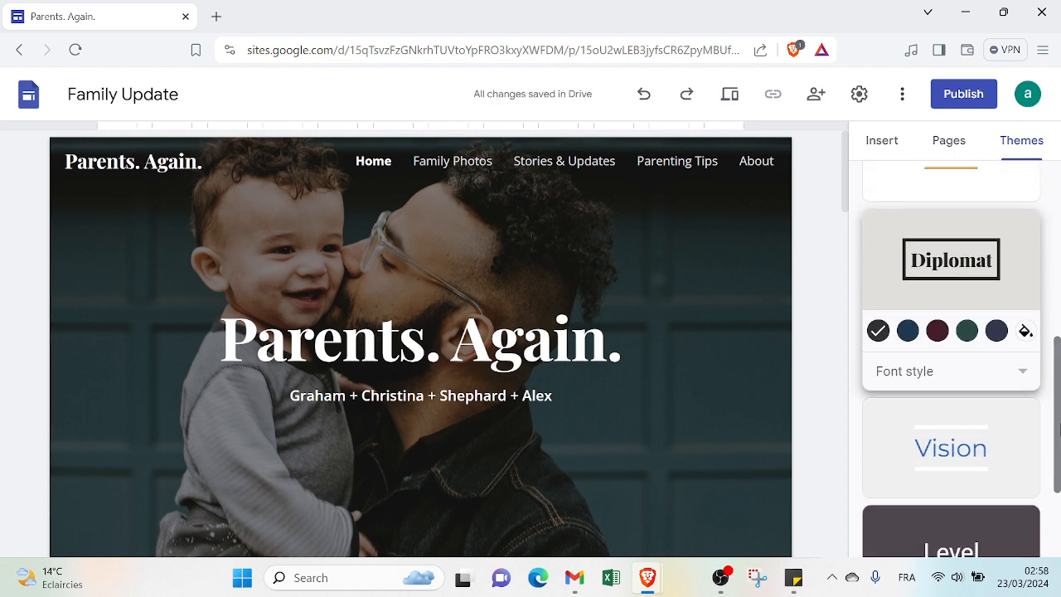
pyautogui.scroll(-2, 1042, 498)
pyautogui.scroll(8, 1028, 373)
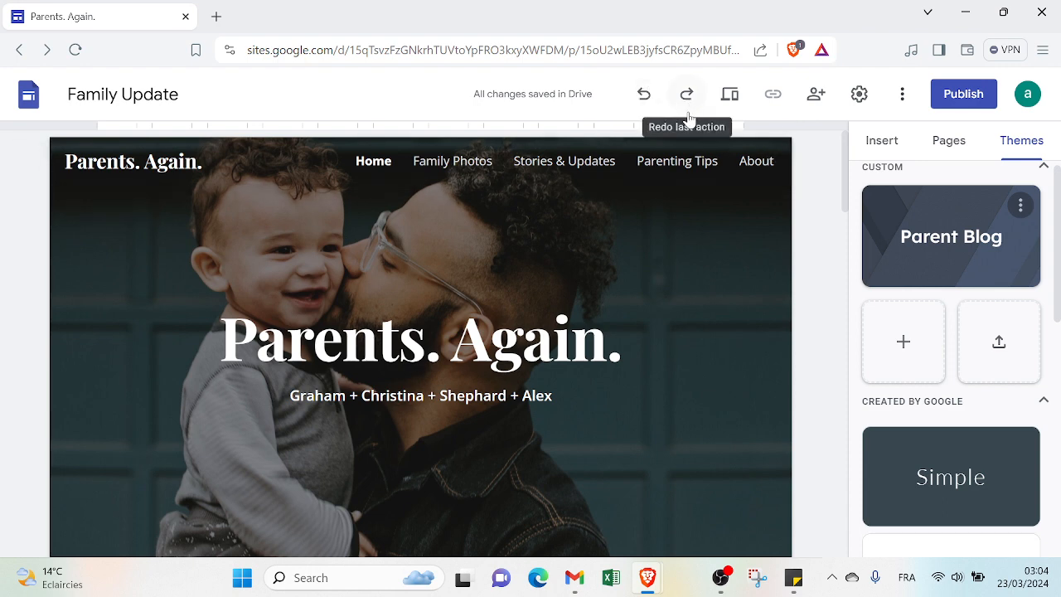
# Preview the site's home page at phone, tablet and large-screen sizes, and return to the editor
pyautogui.click(730, 97)
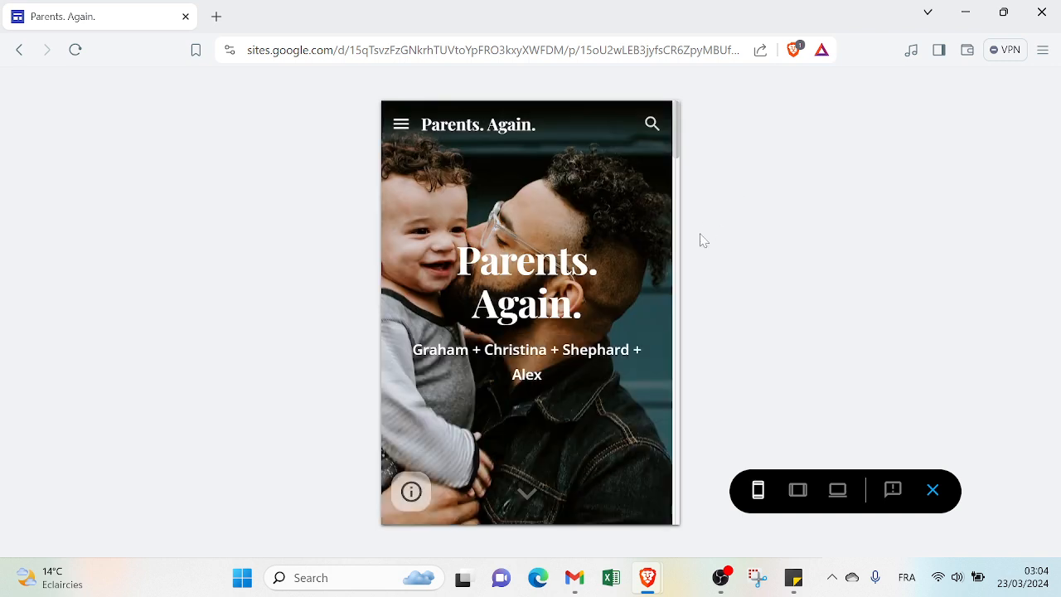
pyautogui.click(788, 491)
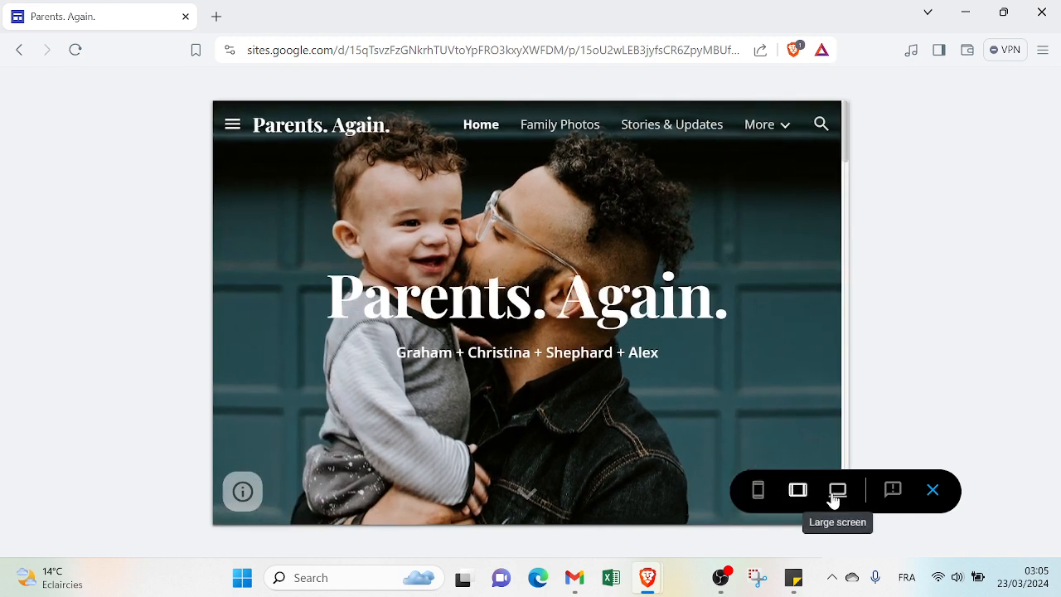
pyautogui.click(837, 491)
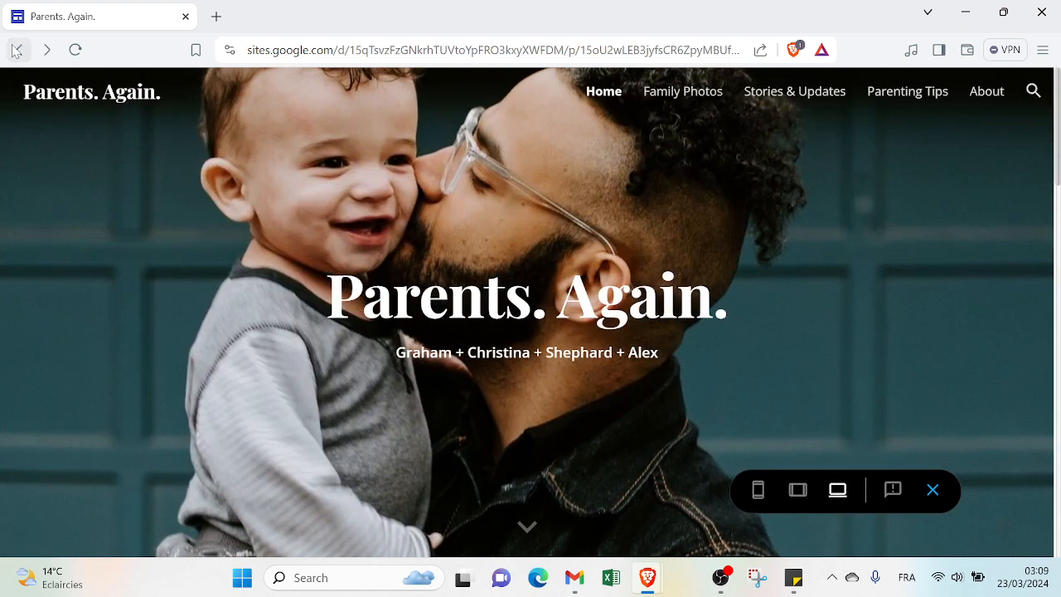
pyautogui.click(17, 51)
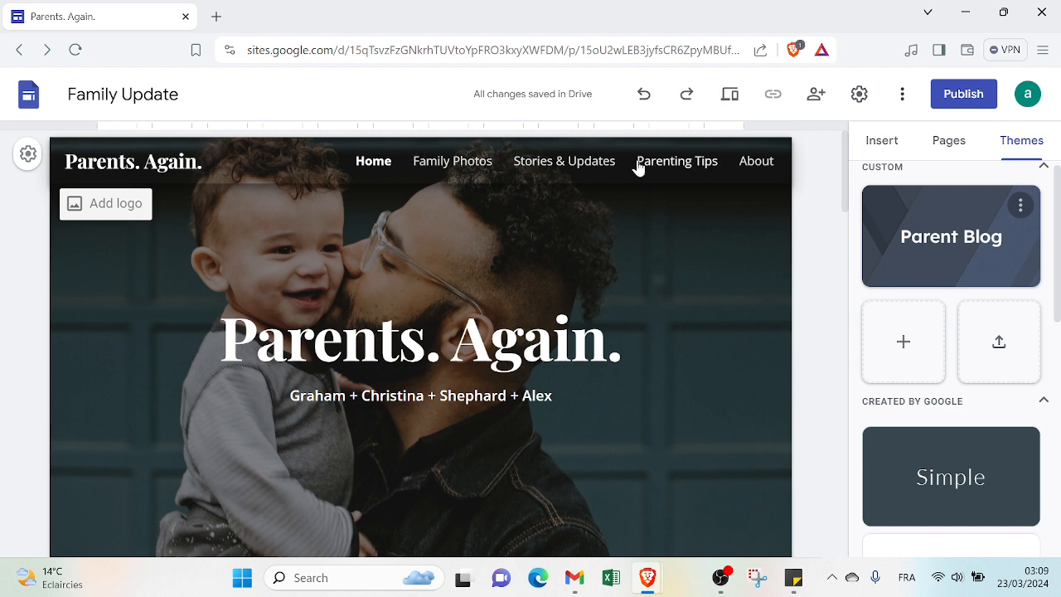
# Open the settings for publishing the site to the web
pyautogui.click(964, 97)
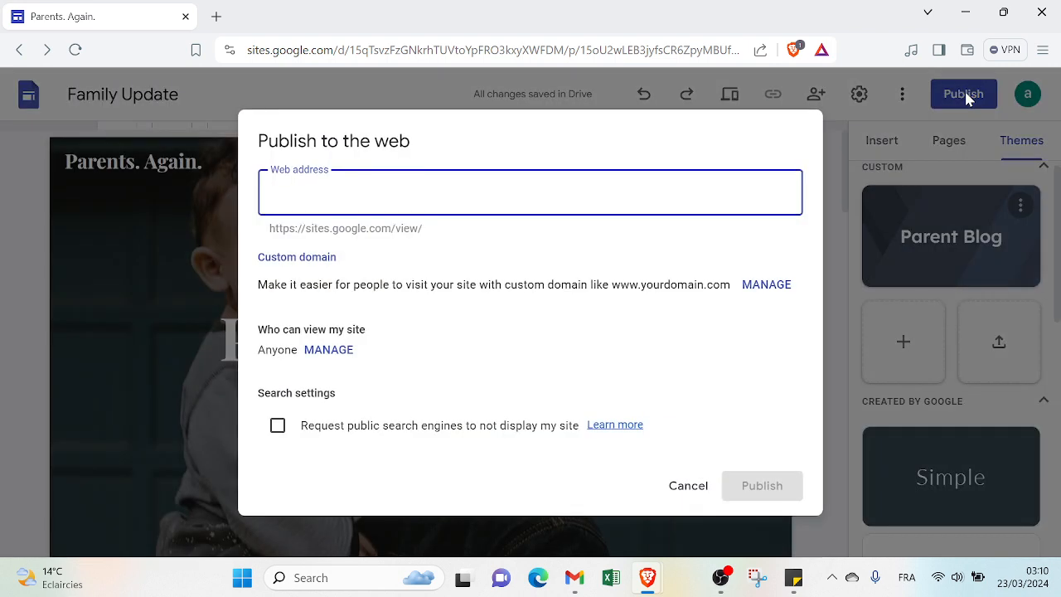